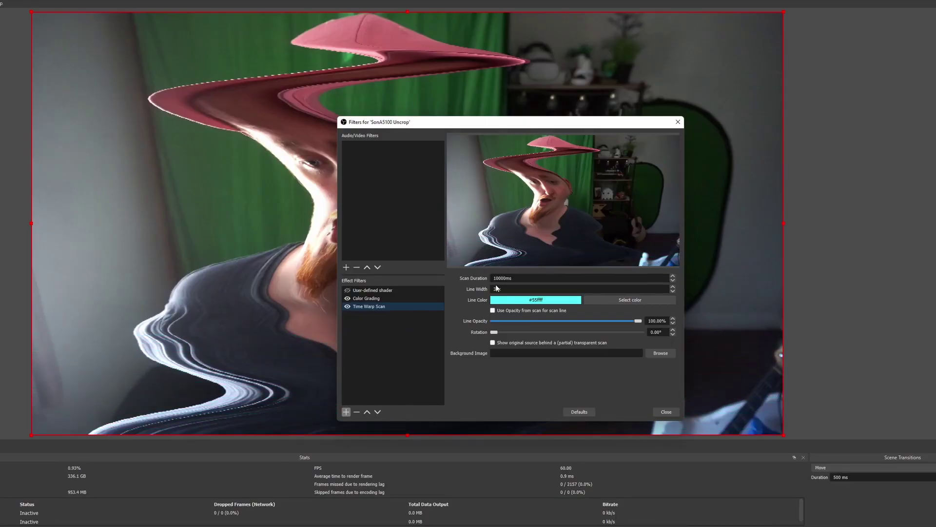
Restart the Time Warp Scan filter by toggling it off and on, then disable it.
drag(559, 126, 935, 88)
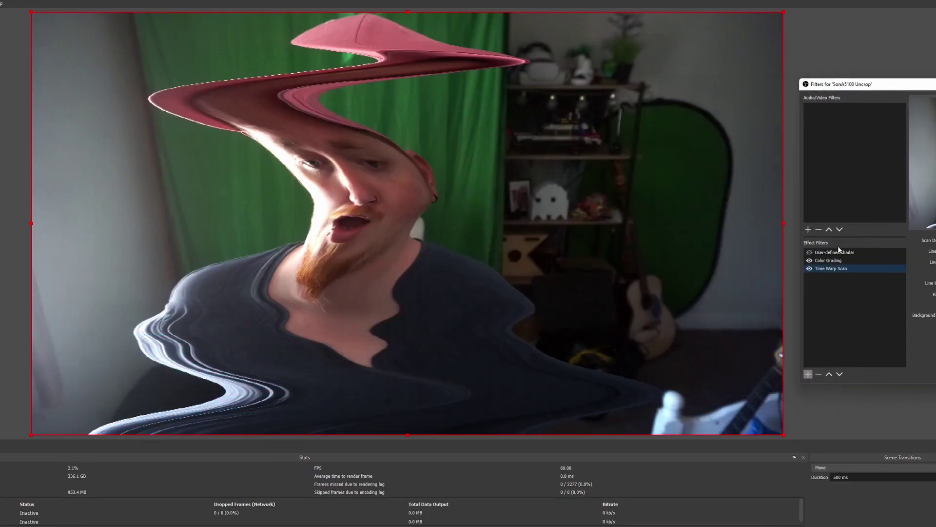
click(810, 268)
click(810, 267)
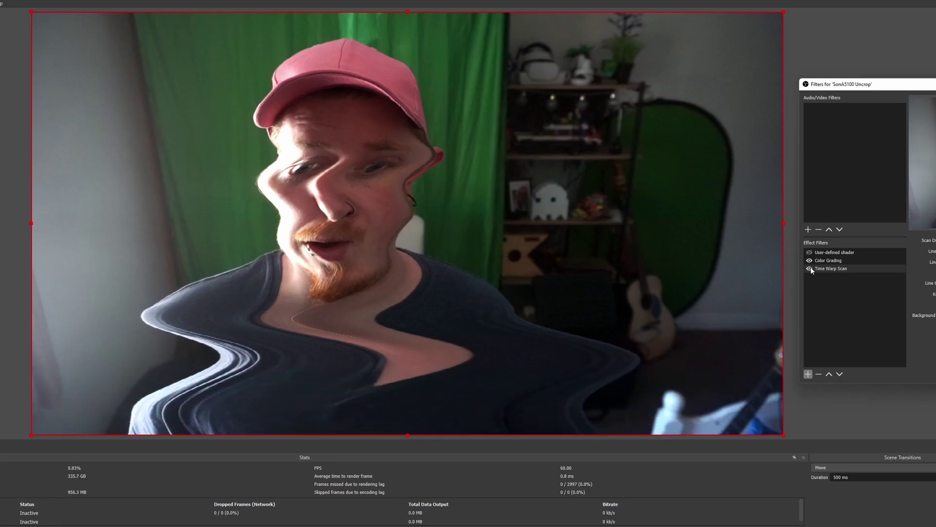
click(810, 268)
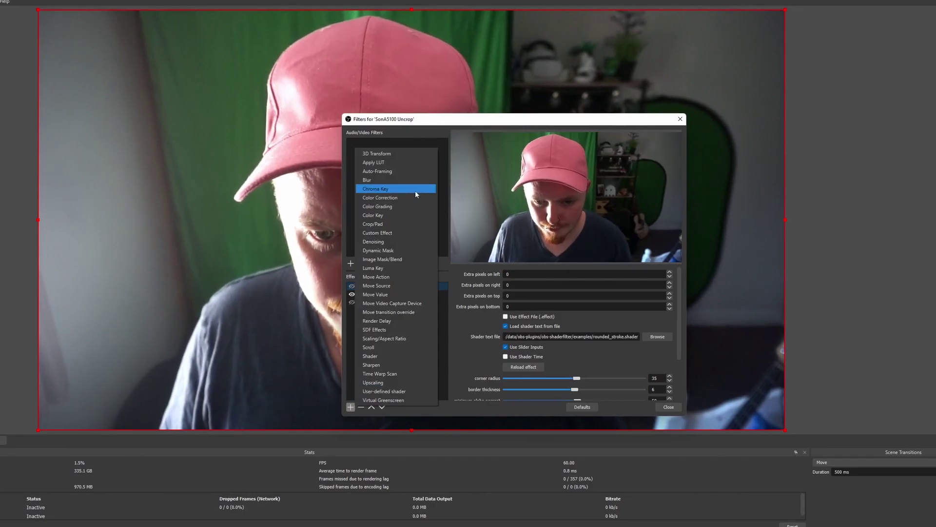
Add a Custom Effect filter with its default name and browse the Documents folder for an effect file.
click(398, 237)
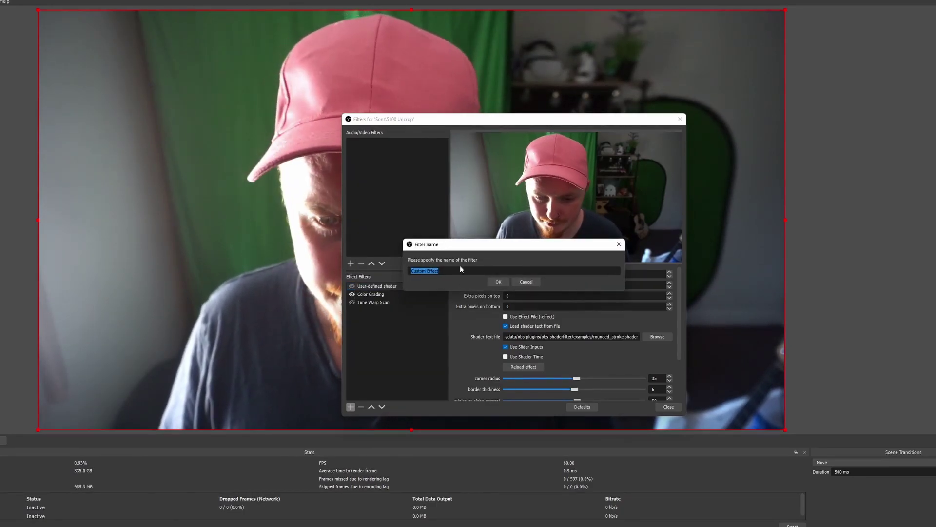
click(504, 282)
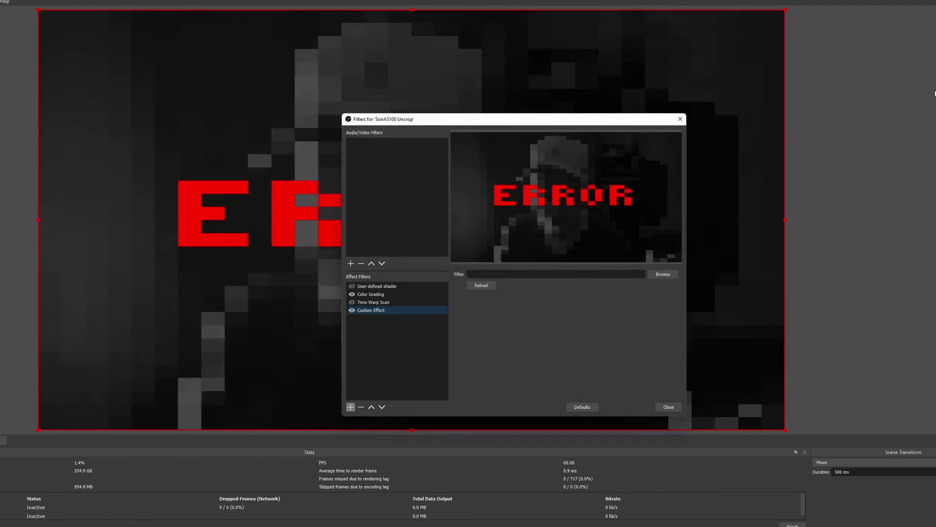
drag(604, 122, 935, 75)
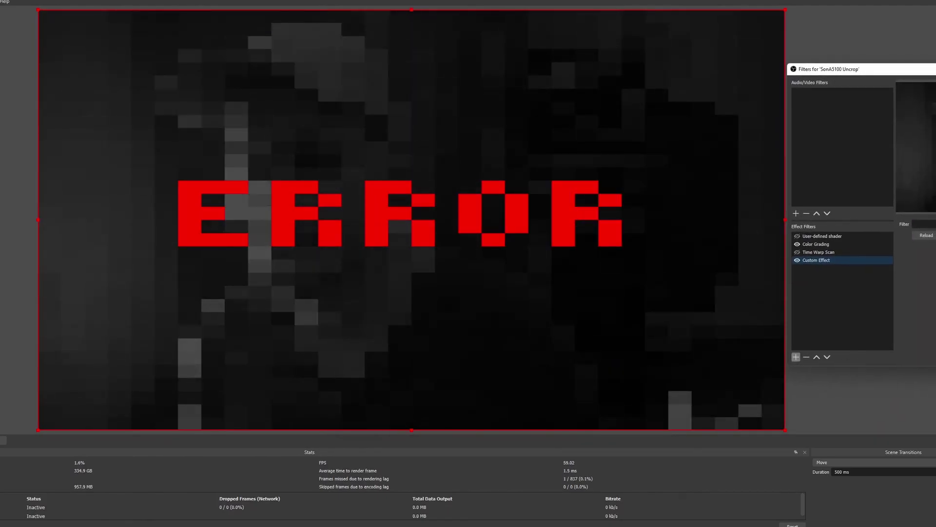
drag(927, 78, 543, 108)
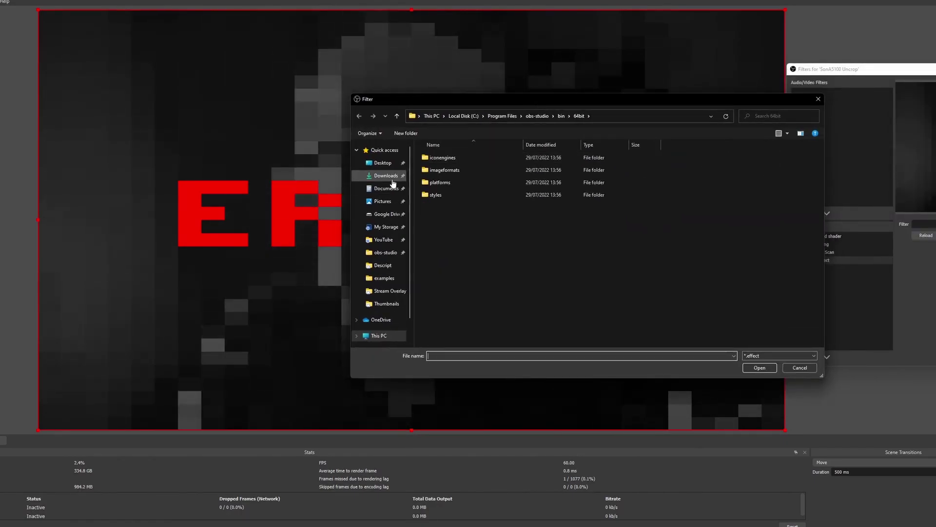
click(386, 188)
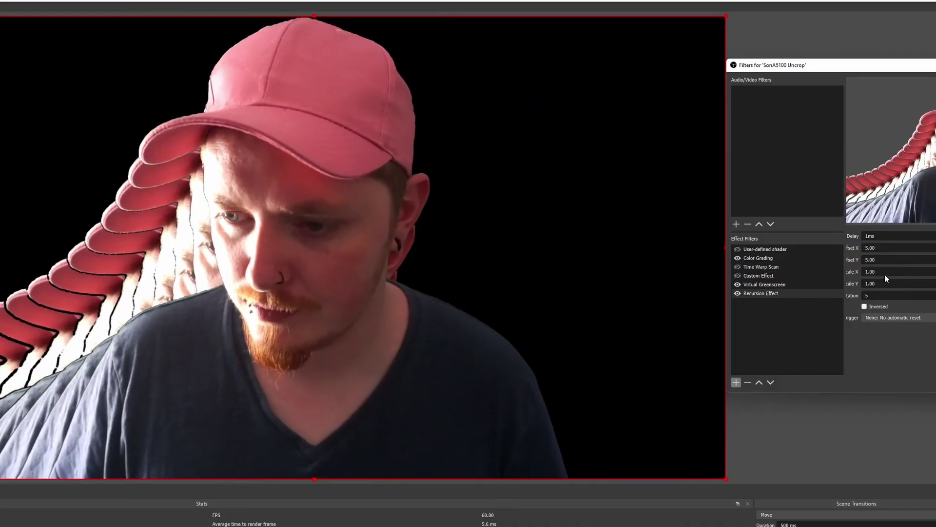
Raise the Recursion Effect's Scale X to 1.61.
click(877, 272)
key(Up)
key(Up)
key(Up)
key(Up)
key(Up)
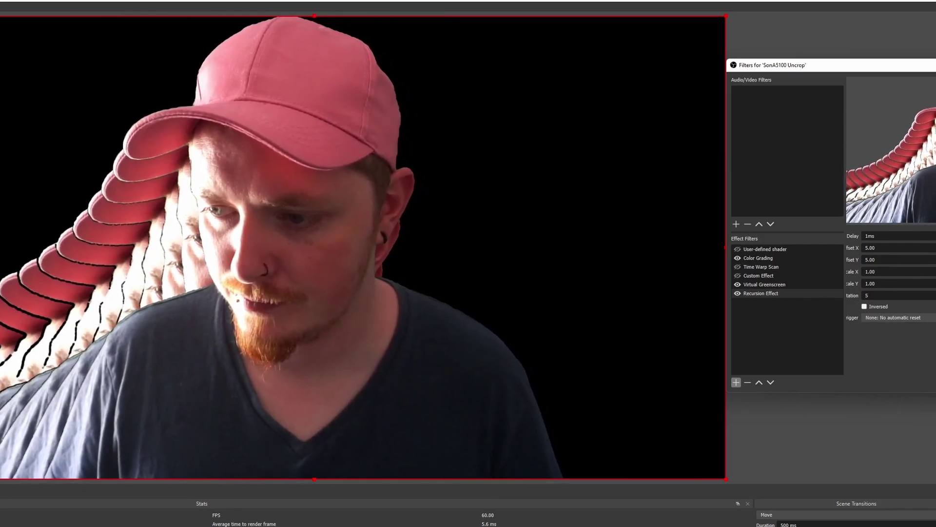
key(Up)
key(Up)
key(Up)
key(Up)
key(Up)
key(Up)
key(Up)
key(Up)
key(Up)
key(Up)
key(Up)
key(Up)
key(Up)
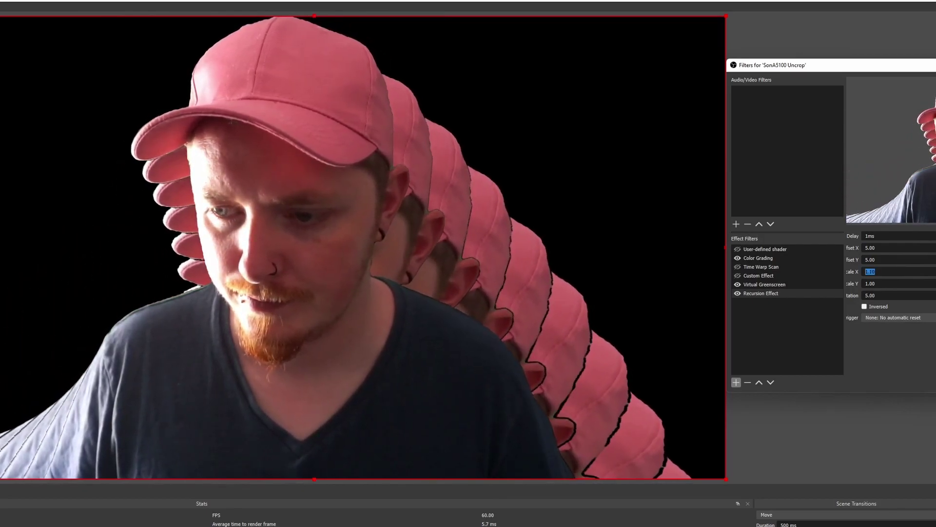
key(Up)
key(Up)
key(Up)
key(Up)
key(Up)
key(Up)
key(Up)
key(Up)
key(Up)
key(Up)
key(Up)
key(Up)
key(Up)
key(Up)
key(Up)
key(Up)
key(Up)
key(Up)
key(Up)
key(Up)
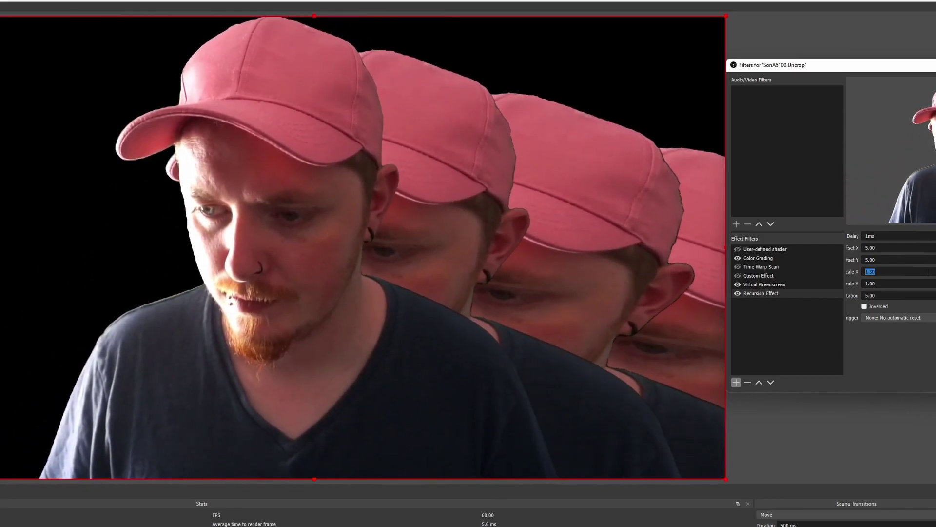
key(Up)
key(Up)
key(Up)
key(Up)
key(Up)
key(Up)
key(Up)
key(Up)
key(Up)
key(Up)
key(Up)
key(Up)
key(Up)
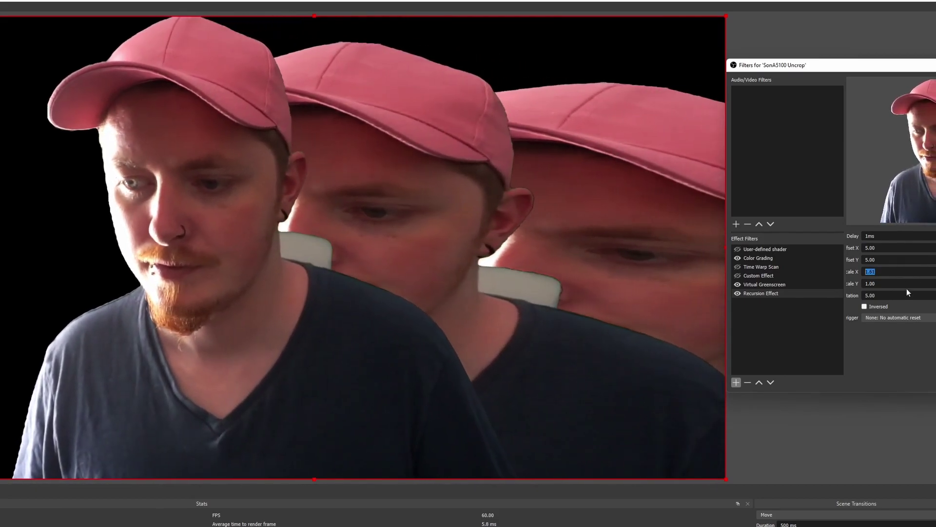
Set the recursion Scale Y to 0.95 and its rotation to -54.
click(906, 285)
key(Up)
key(Down)
key(Down)
key(Down)
key(Down)
key(Down)
key(Down)
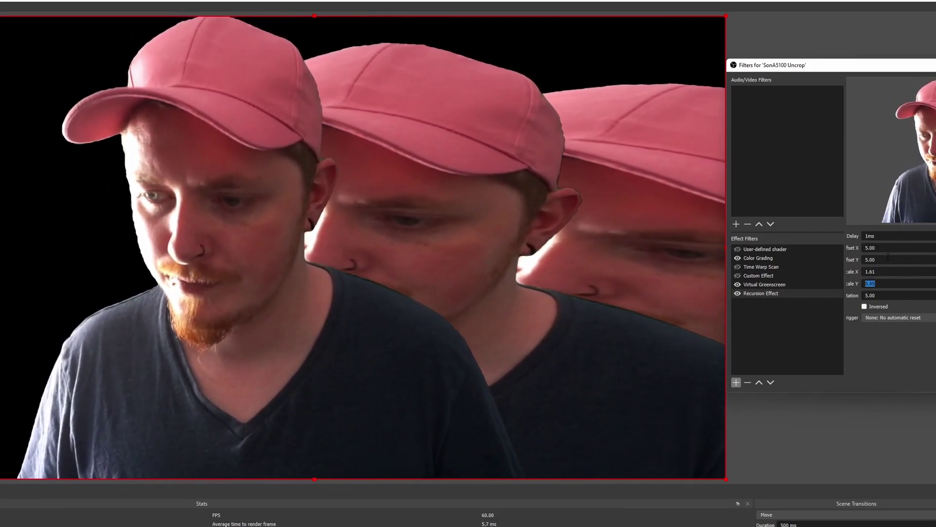
click(889, 295)
key(Up)
key(Up)
key(Up)
key(Up)
key(Up)
key(Up)
key(Up)
key(Up)
key(Up)
key(Up)
key(Up)
key(Up)
key(Up)
key(Up)
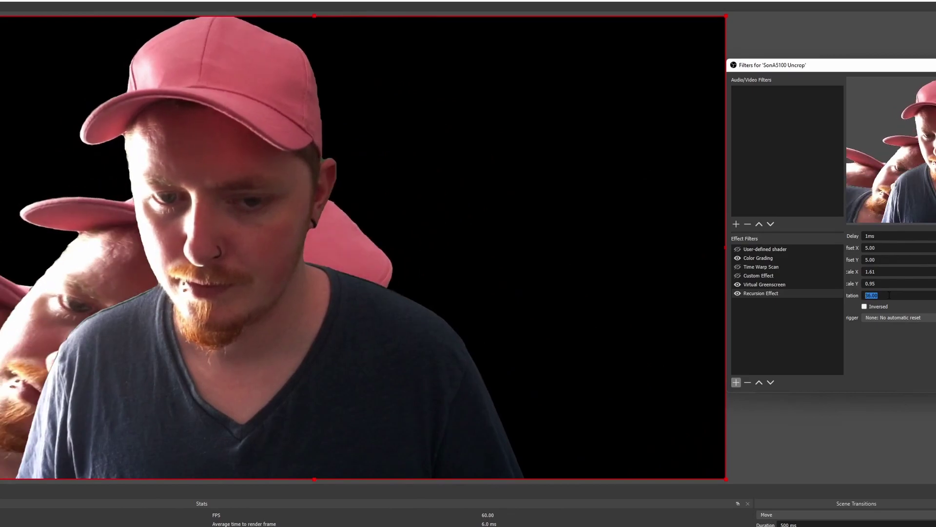
key(Down)
key(Down)
key(Down)
key(Down)
key(Down)
key(Down)
key(Down)
key(Down)
key(Down)
key(Down)
key(Down)
key(Down)
key(Down)
key(Down)
key(Down)
key(Down)
key(Down)
key(Down)
key(Down)
key(Down)
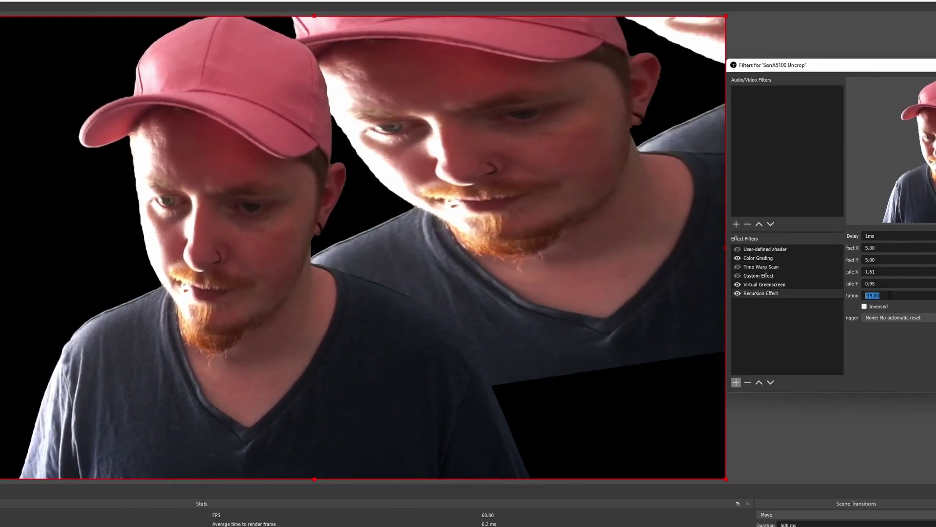
key(Down)
key(Down)
key(Down)
key(Down)
key(Down)
key(Down)
key(Down)
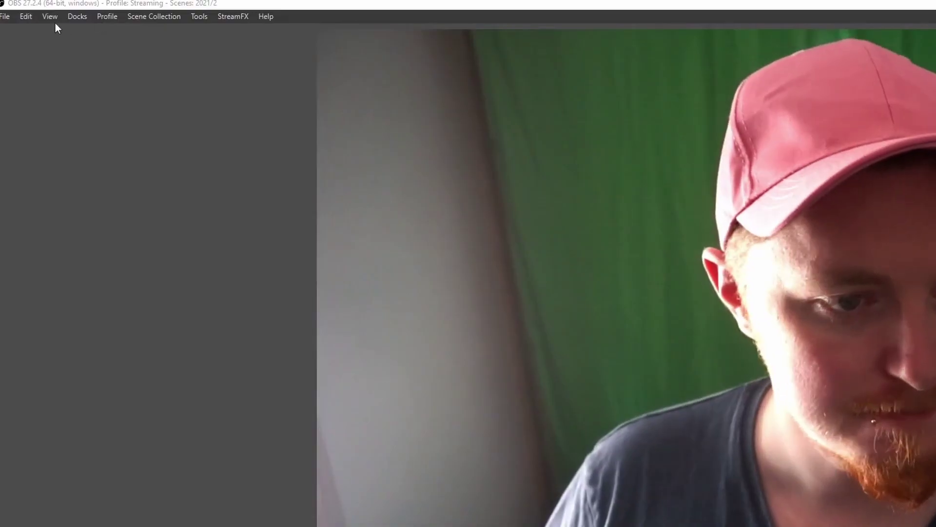
Dock a Scene Notes panel on the left and type 'Tell the people to subscrib' into it.
click(50, 16)
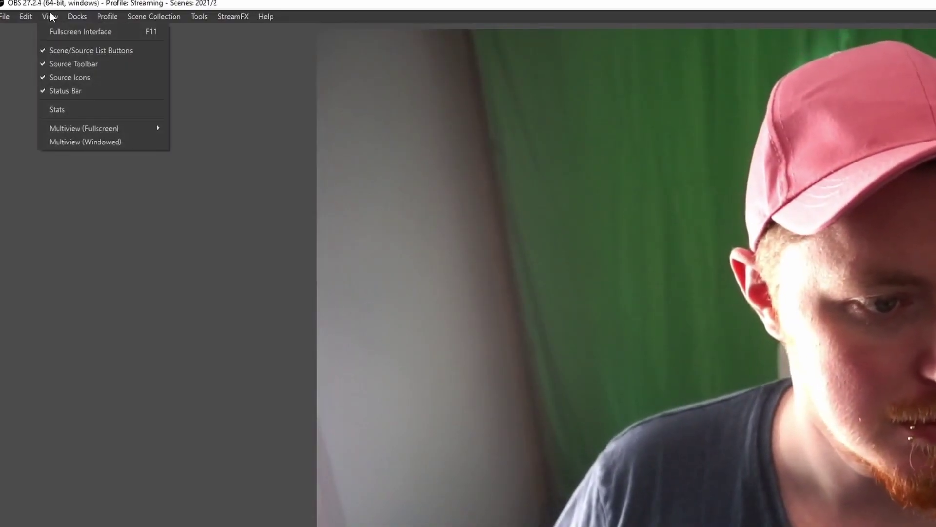
mouse_move(77, 17)
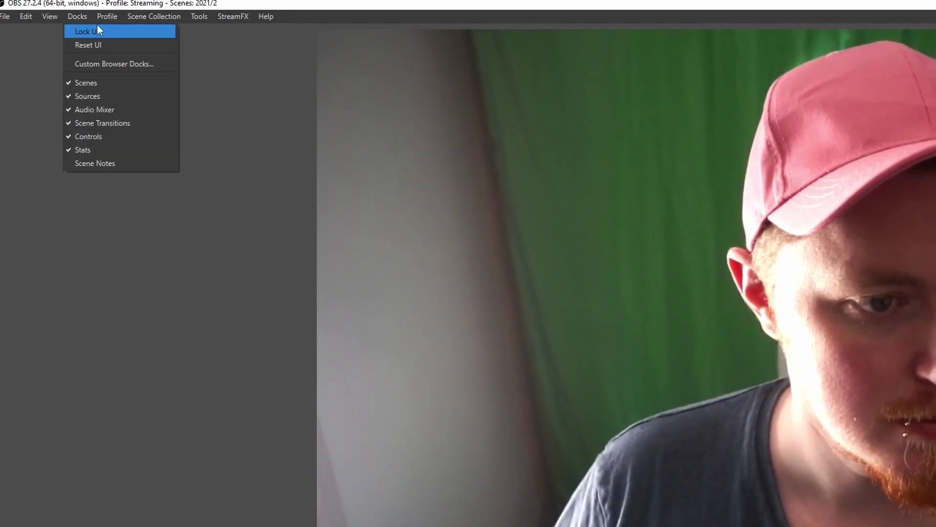
click(90, 165)
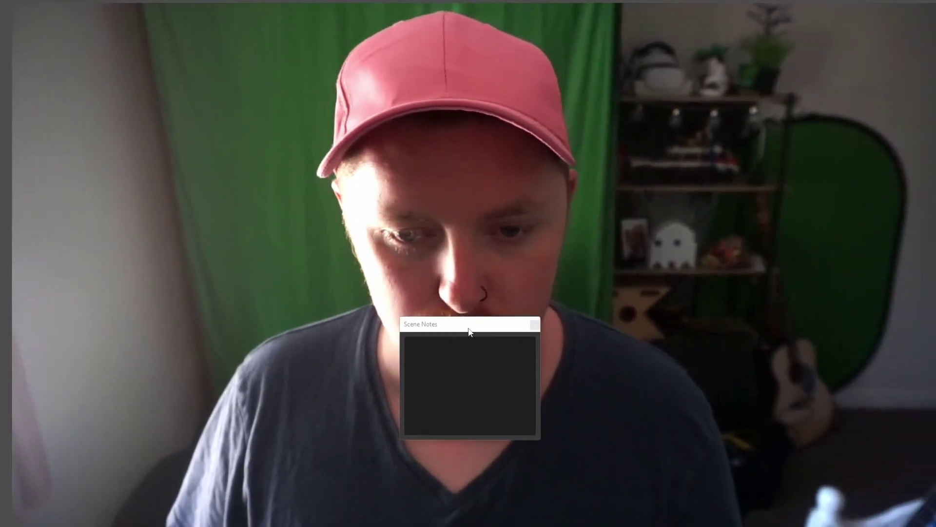
drag(470, 331, 9, 168)
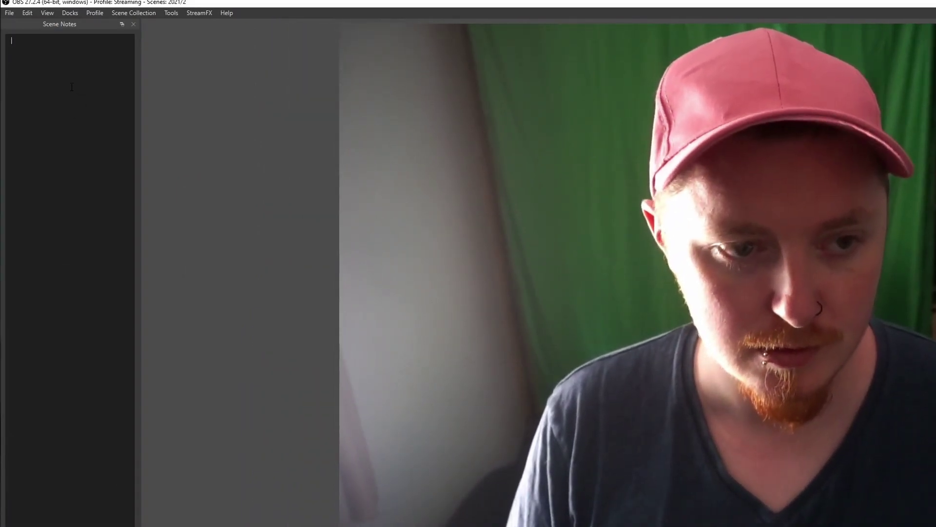
text(Tell the peo)
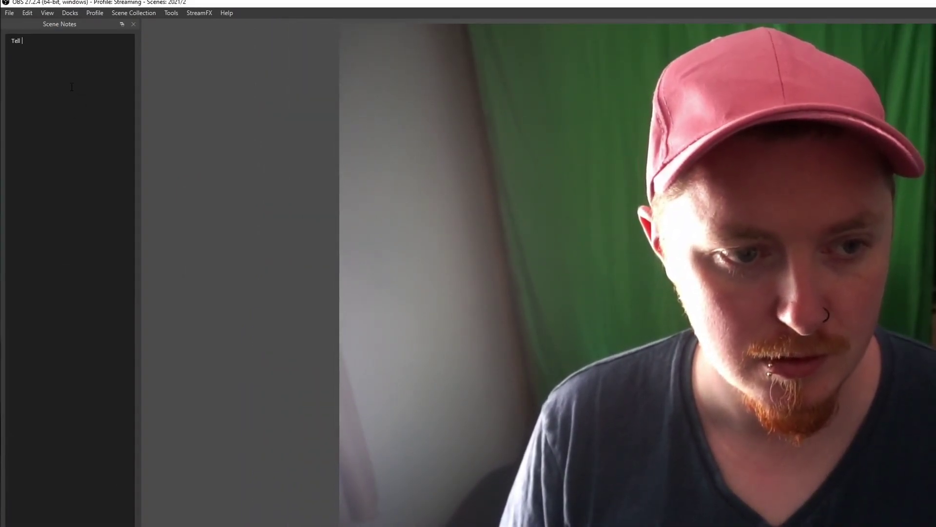
text(ple to subscribe!)
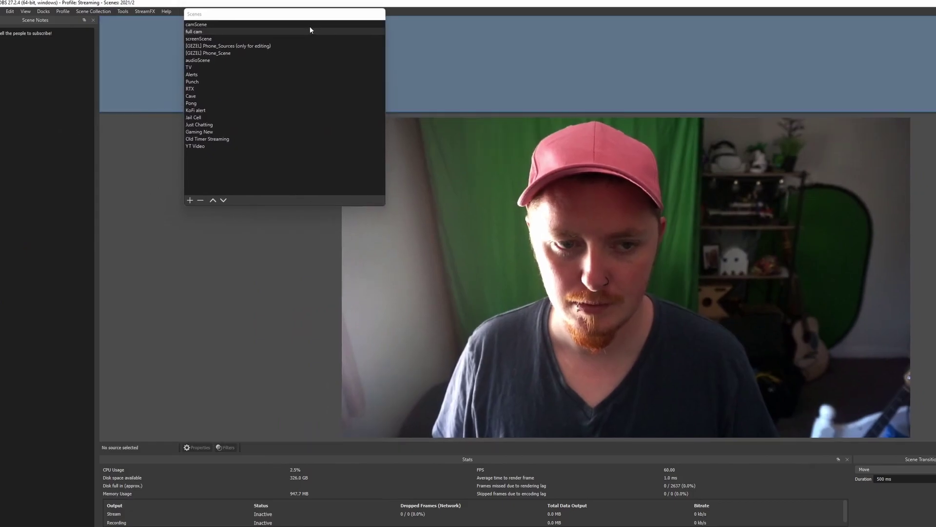
Dock the Scenes list at the top, resize the notes panel, and enable the first source dock.
drag(310, 27, 227, 43)
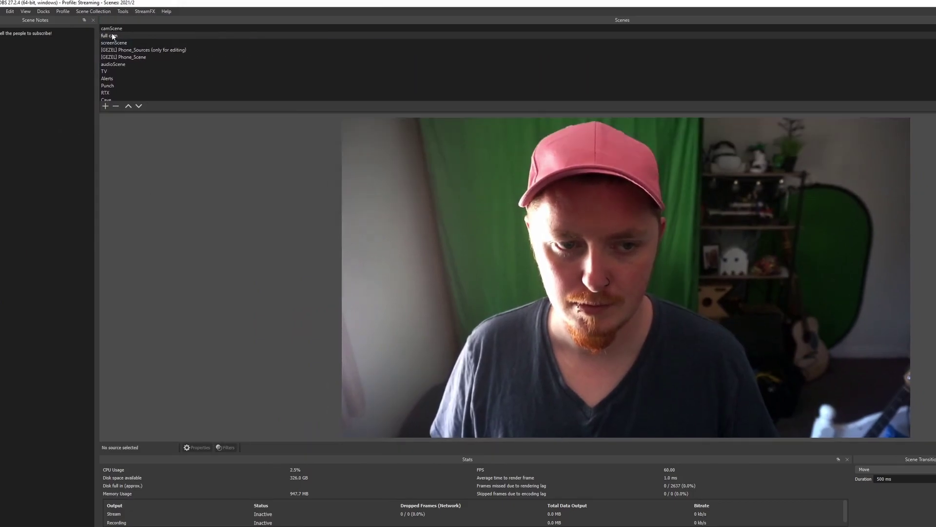
drag(97, 35, 119, 56)
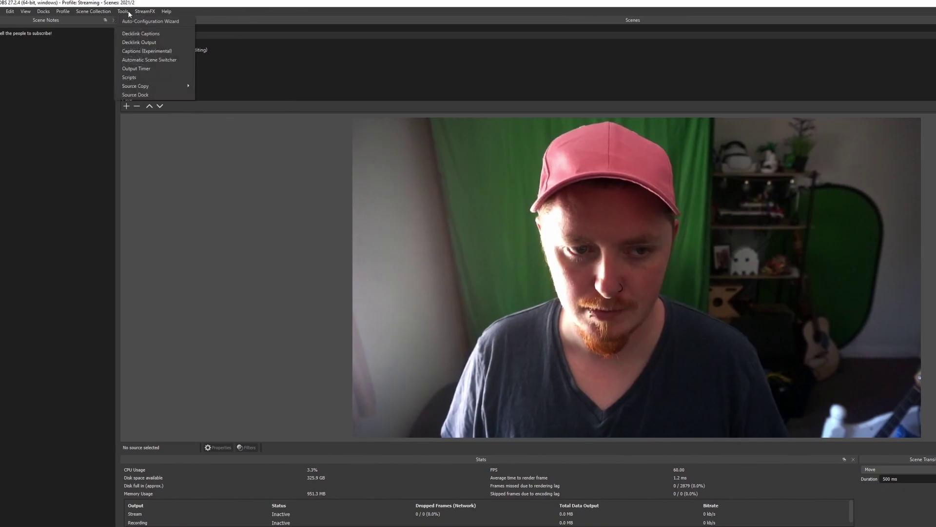
click(136, 95)
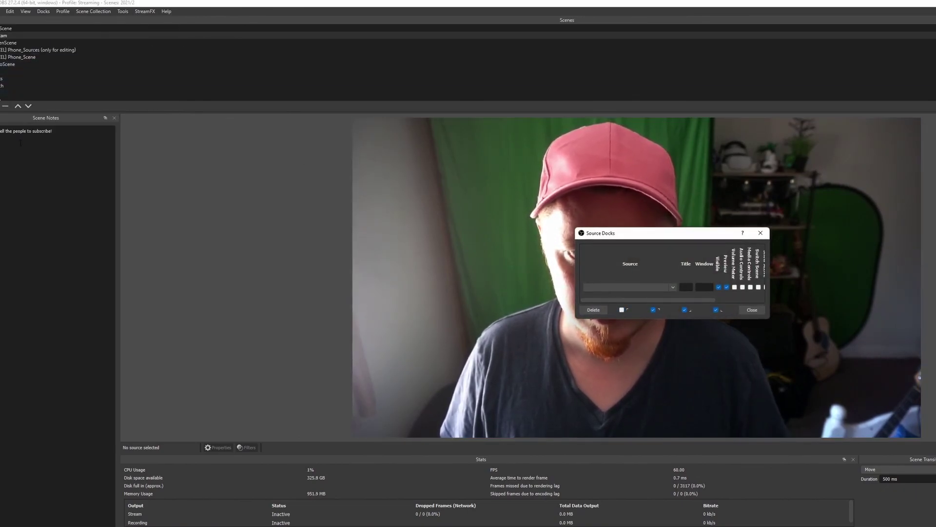
drag(633, 228, 184, 127)
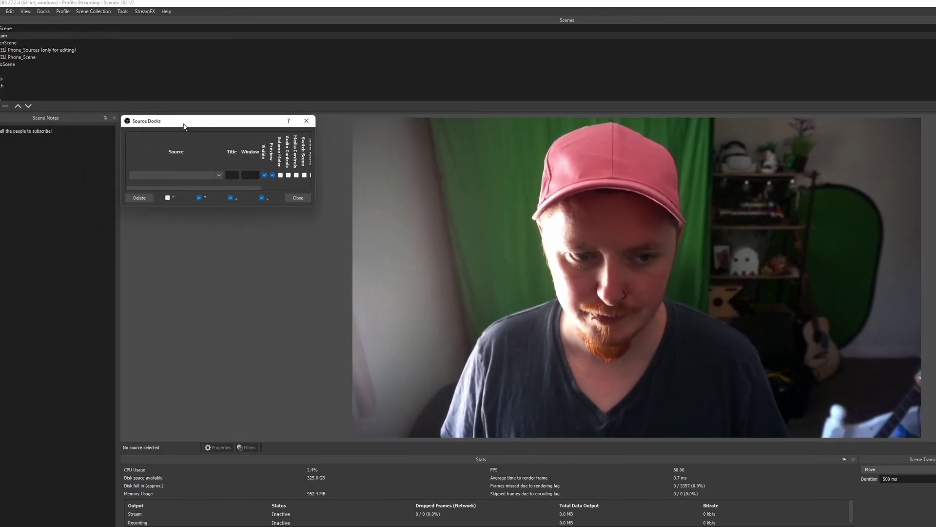
click(168, 198)
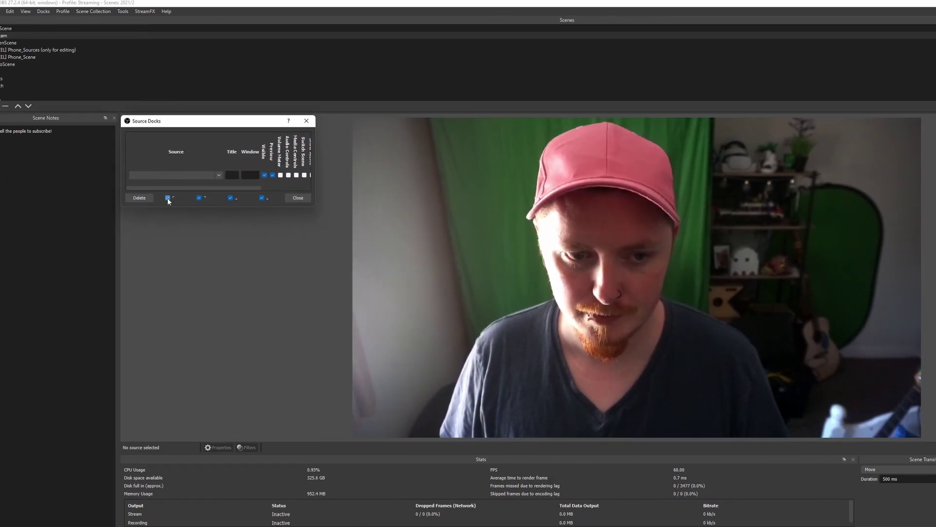
click(306, 121)
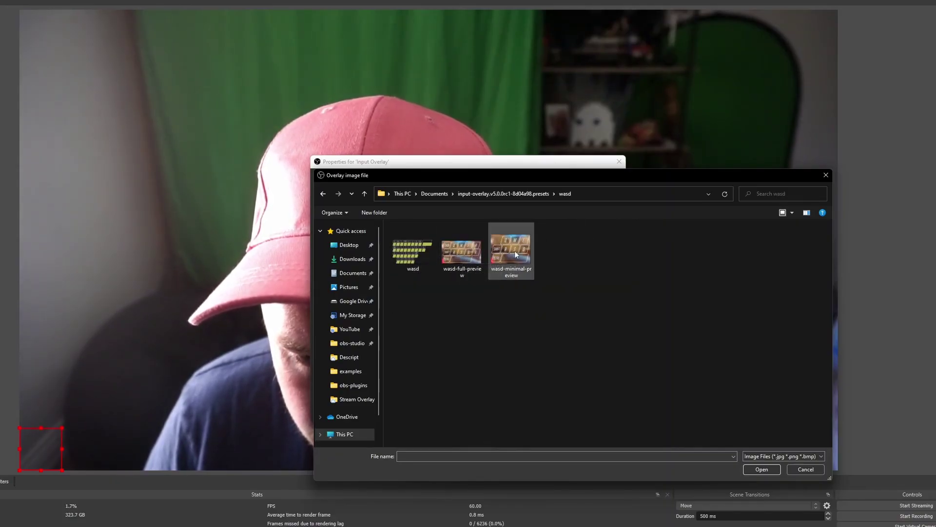
Pick the wasd.png preset from the input-overlay presets folder as the overlay image.
double_click(419, 252)
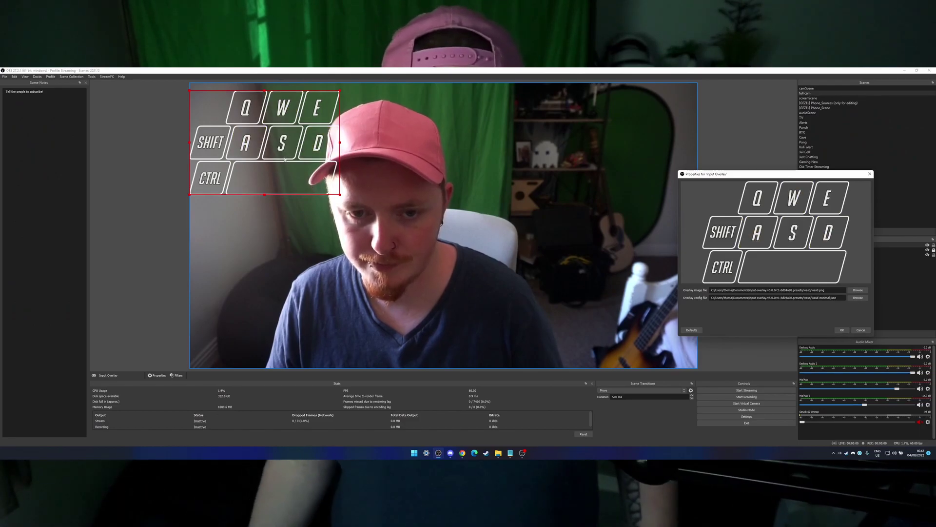
Place the keyboard overlay bottom-left, test it with Shift+W+A, and review the new target's audio encoder options.
drag(285, 159, 282, 333)
key(shift+w+a)
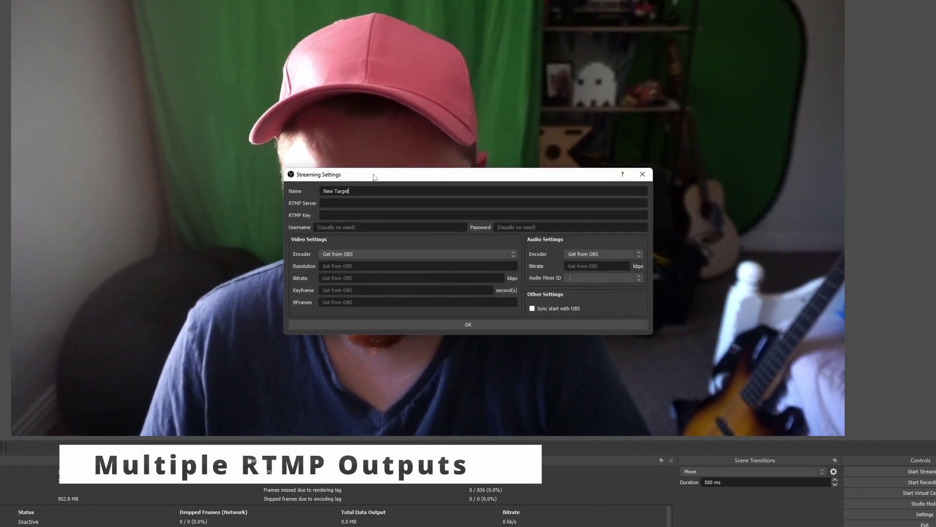
drag(374, 177, 388, 141)
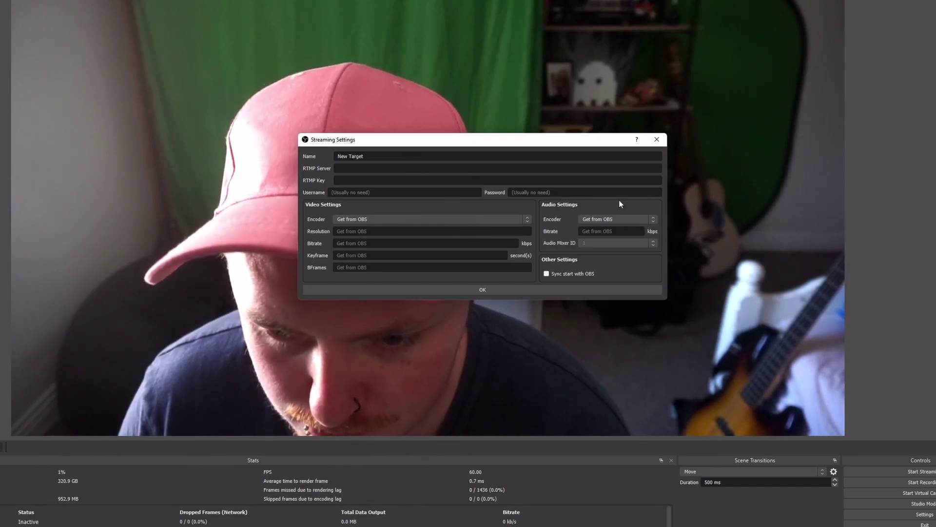
click(626, 220)
click(561, 219)
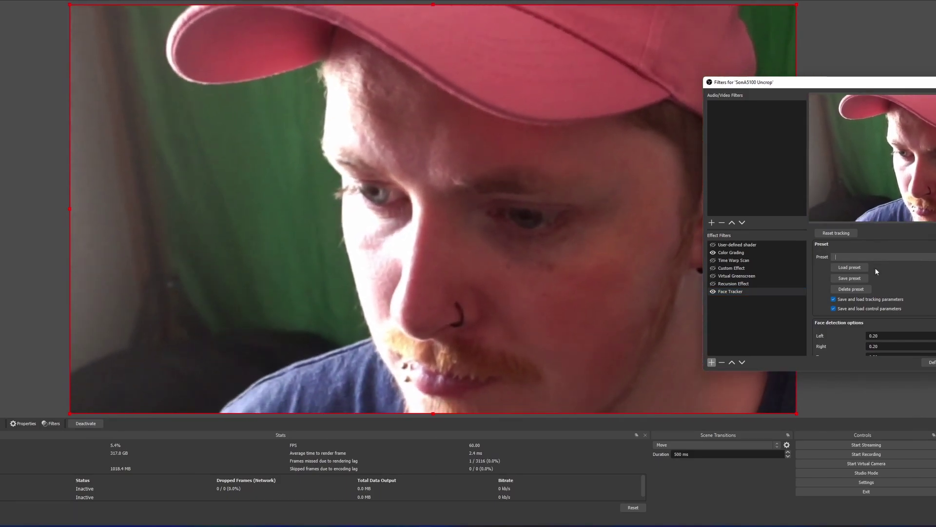
Set the Face Tracker filter's output Aspect to 4:3.
scroll(883, 282, down, 5)
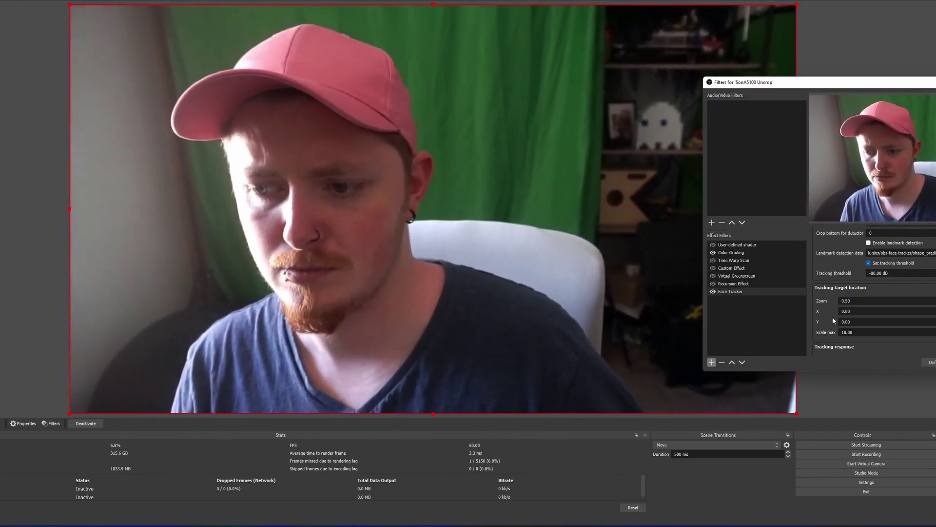
scroll(836, 315, down, 3)
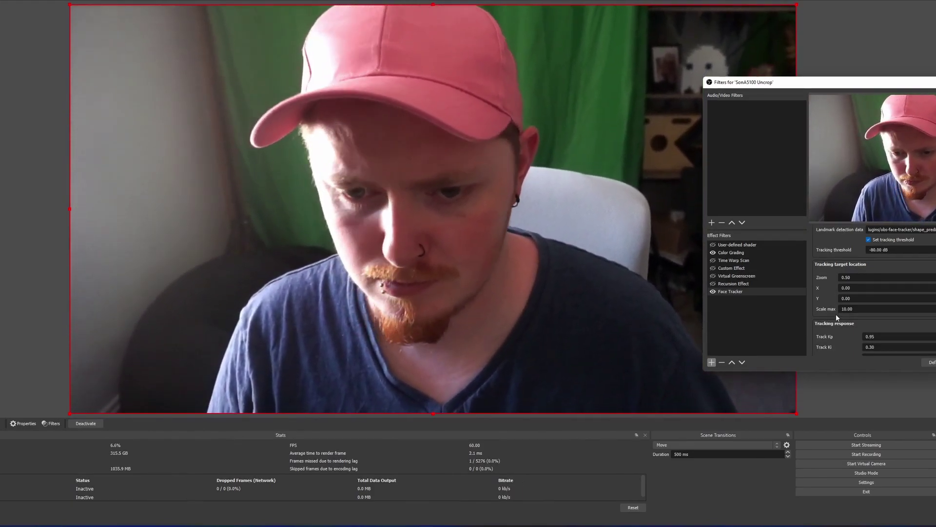
scroll(836, 314, down, 9)
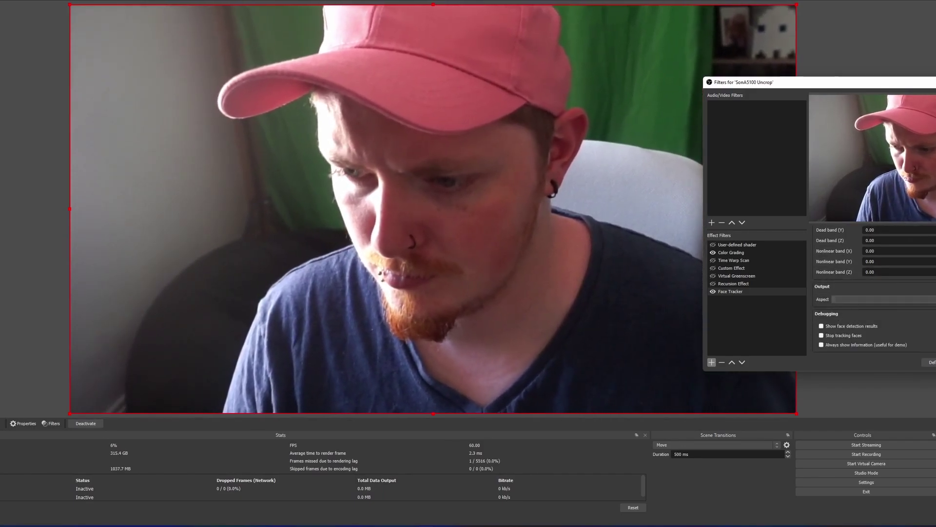
click(927, 317)
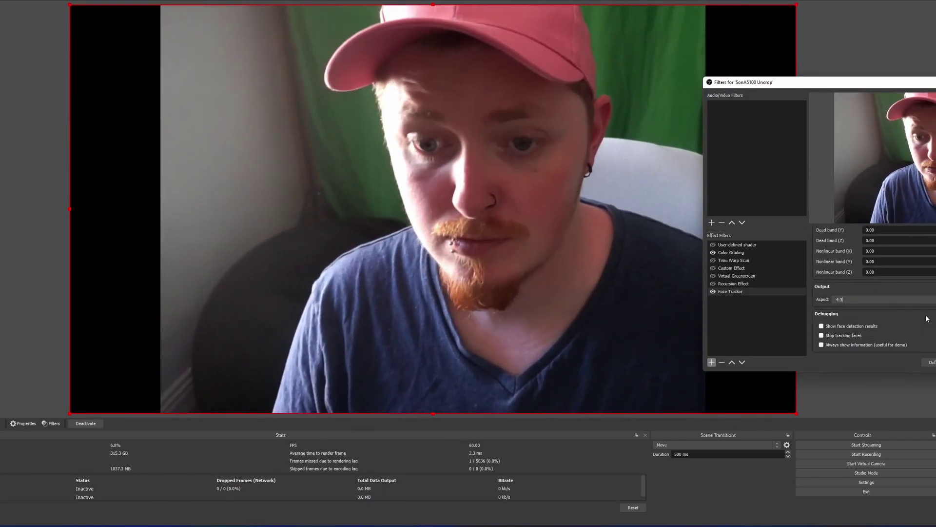